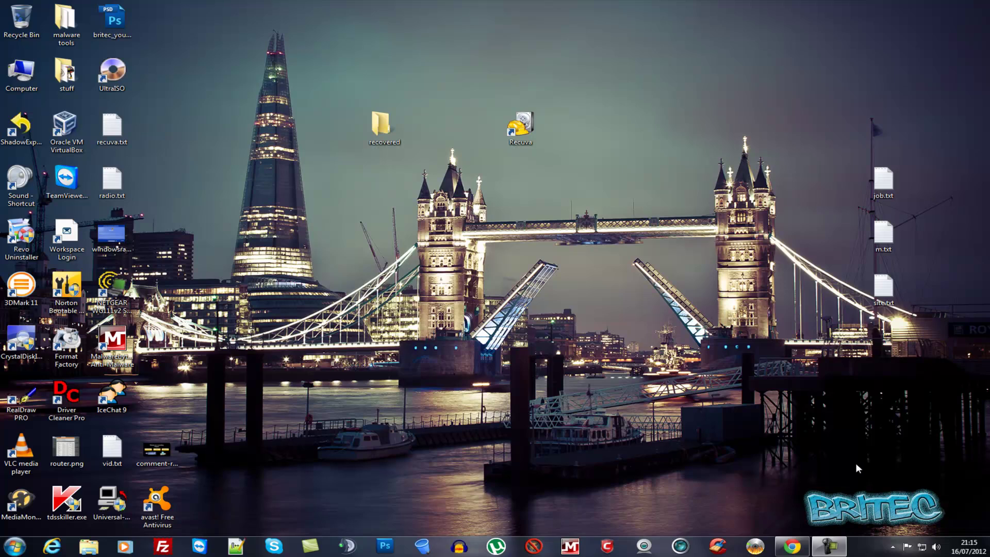
- View the Recuva download page with its Free, Professional and Business editions, then return
{"action": "left_click", "coordinate": [792, 548]}
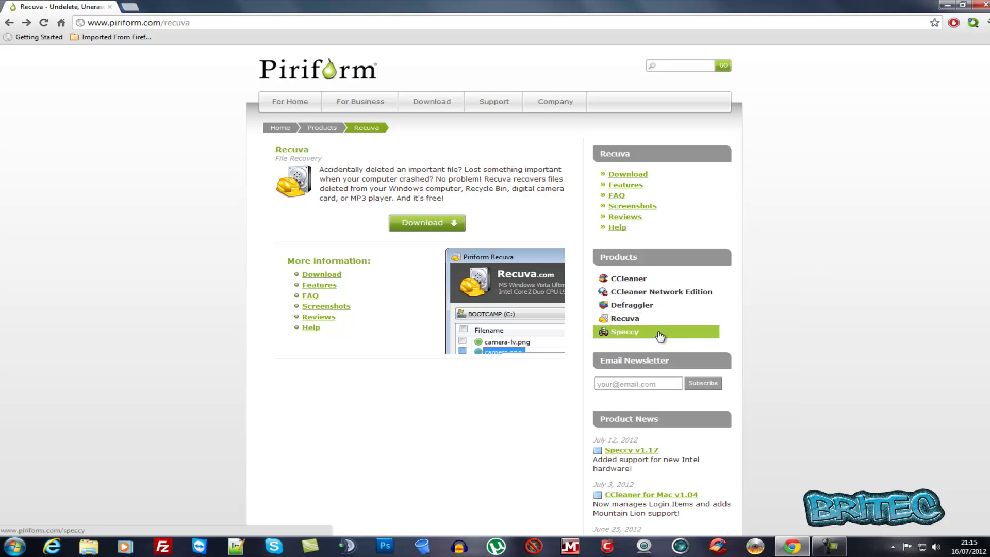
{"action": "left_click", "coordinate": [411, 221]}
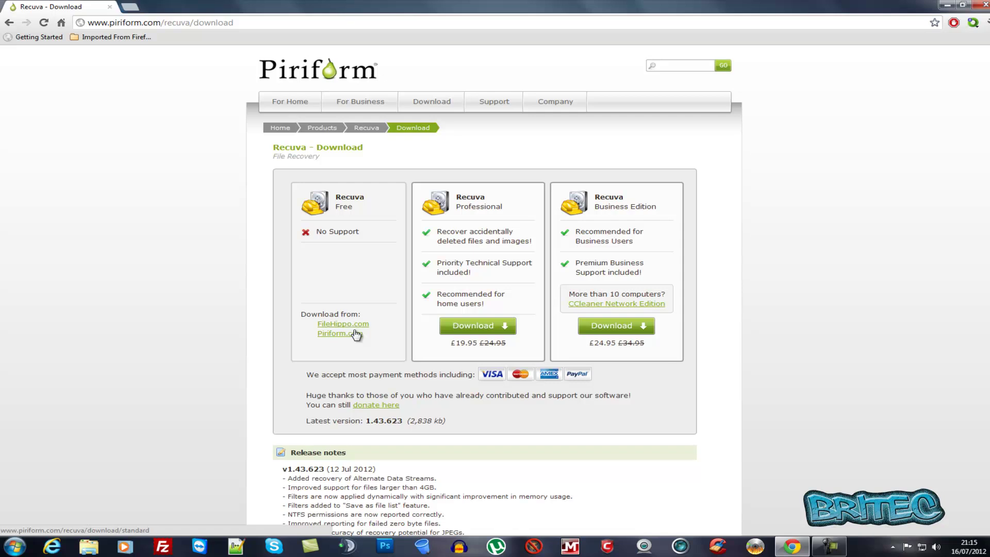
{"action": "left_click", "coordinate": [9, 23]}
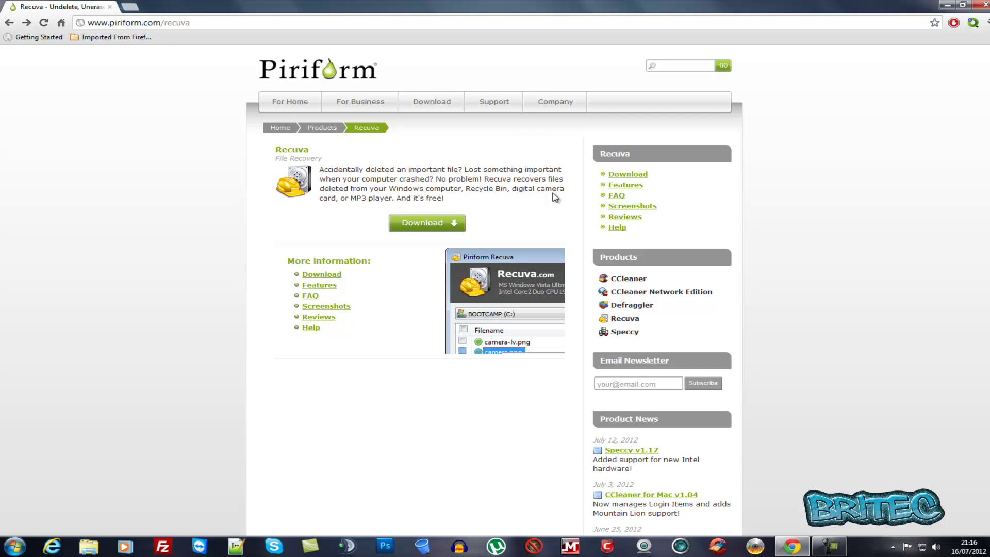
- Open the PENDRIVE (H:) drive in Explorer and view test1 (1).txt briefly
{"action": "left_click", "coordinate": [947, 5]}
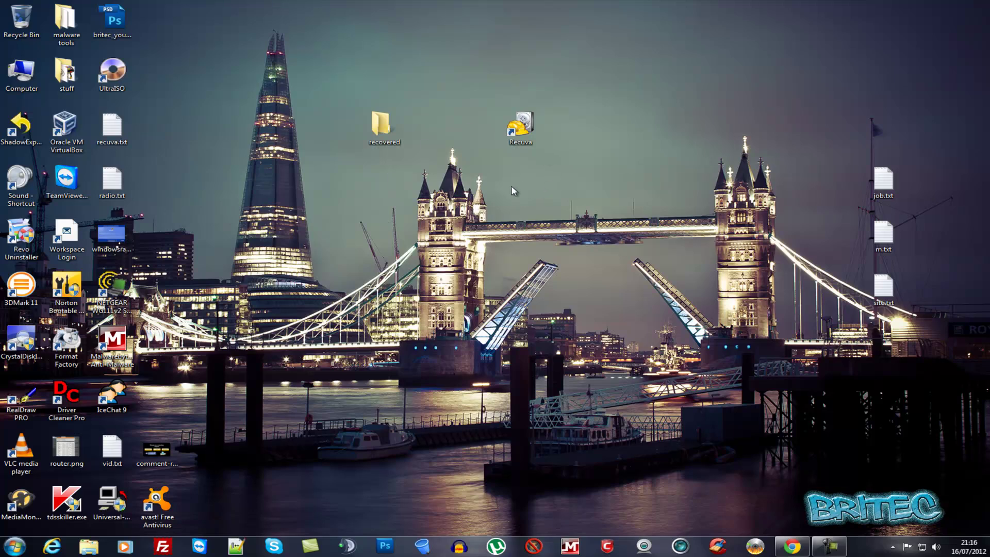
{"action": "double_click", "coordinate": [28, 76]}
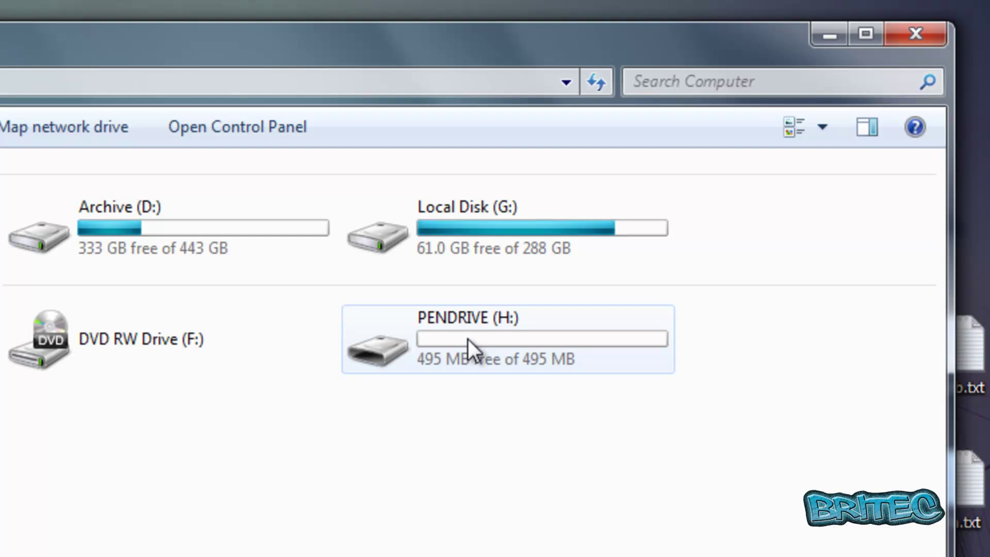
{"action": "double_click", "coordinate": [468, 339]}
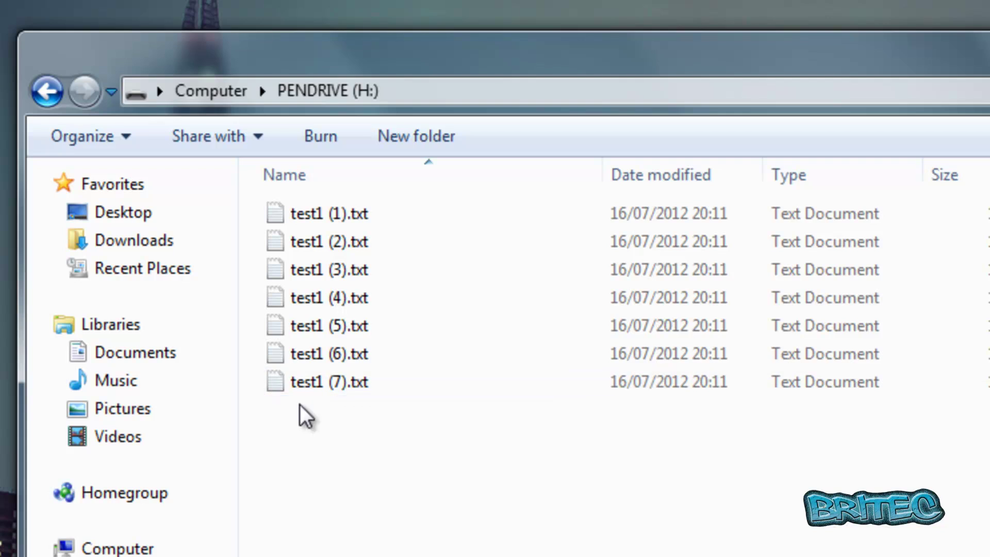
{"action": "double_click", "coordinate": [309, 214]}
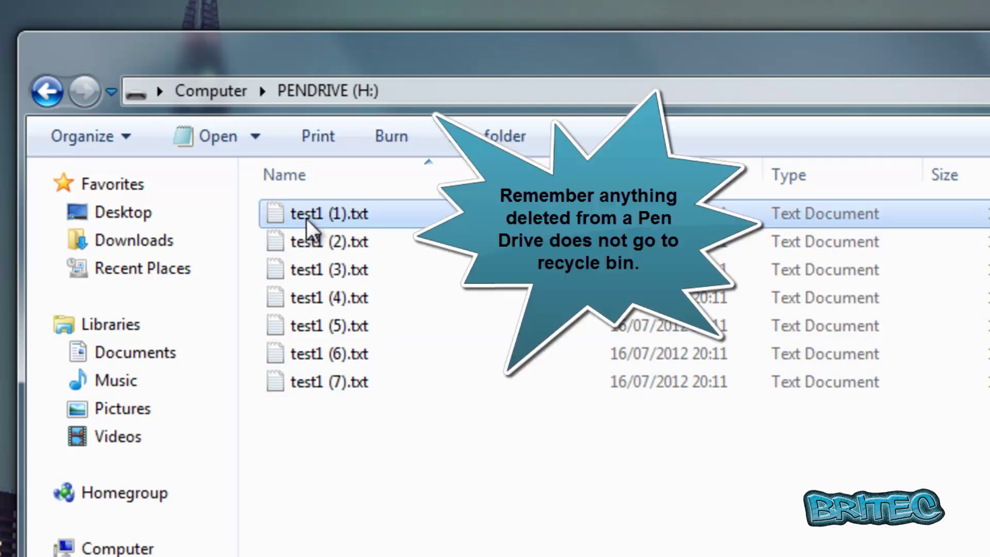
{"action": "key", "text": "alt+F4"}
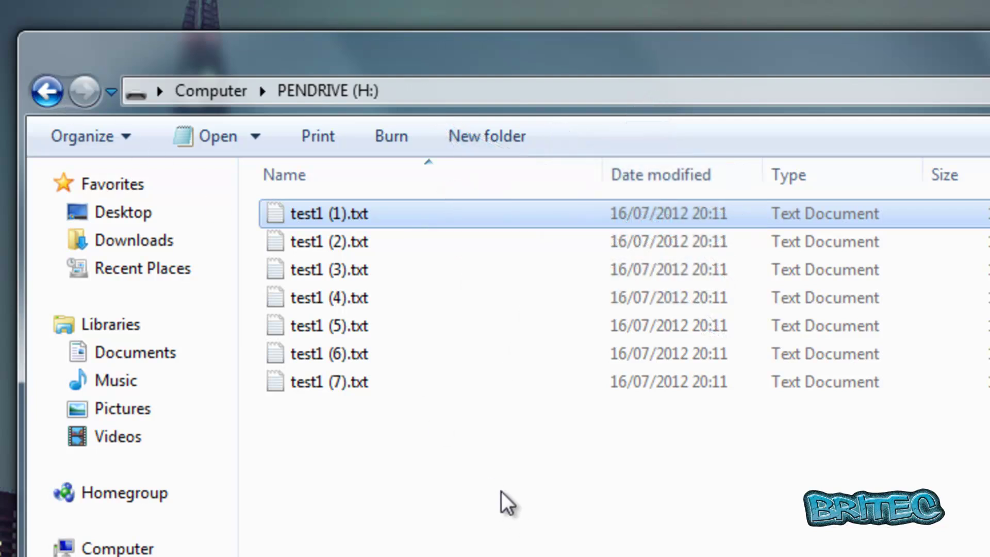
- Select all seven test1 text files on the pen drive and delete them
{"action": "left_click", "coordinate": [508, 502]}
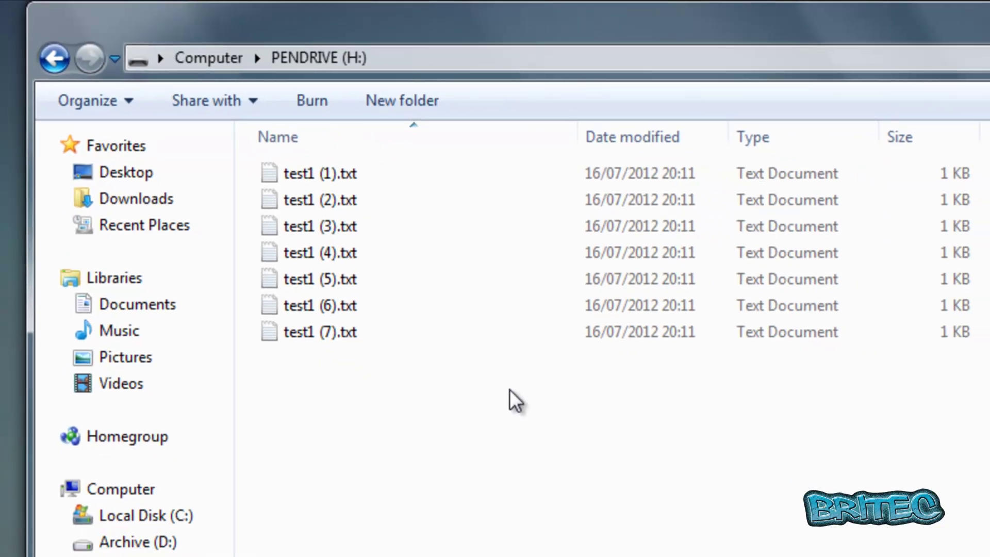
{"action": "left_click_drag", "start_coordinate": [567, 453], "coordinate": [317, 199]}
{"action": "right_click", "coordinate": [308, 267]}
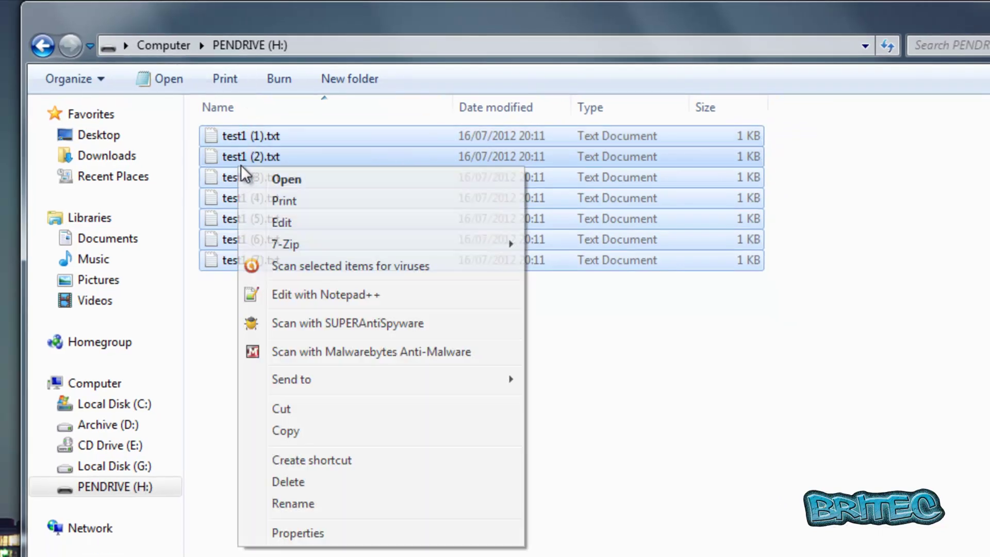
{"action": "left_click", "coordinate": [294, 481]}
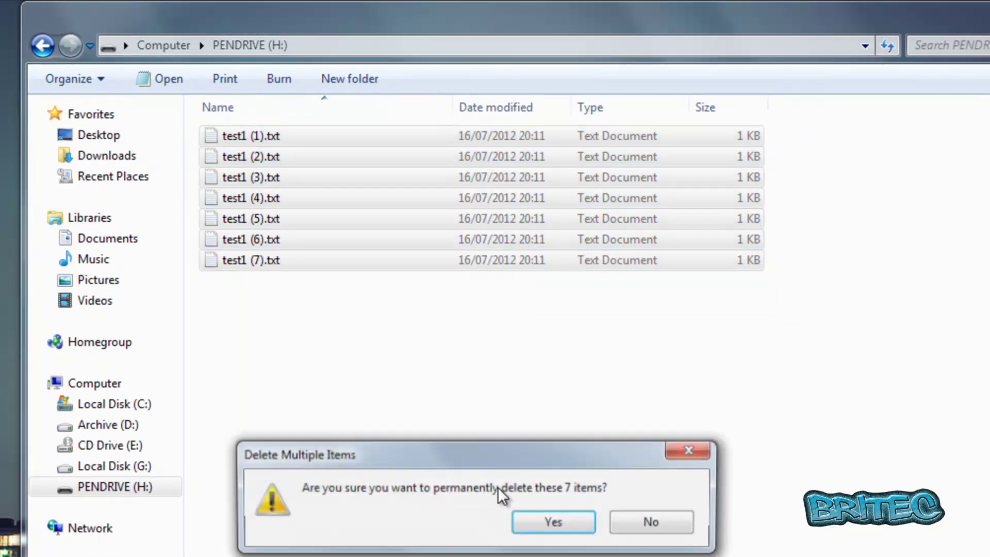
- Permanently delete the seven files, choose Documents in the Recuva wizard, then cancel it
{"action": "left_click", "coordinate": [580, 531]}
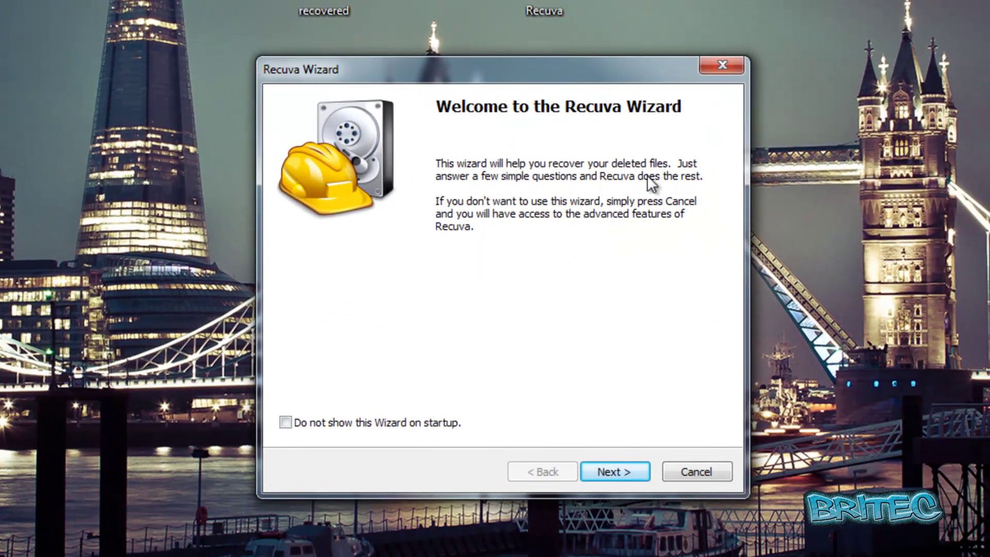
{"action": "left_click", "coordinate": [620, 471]}
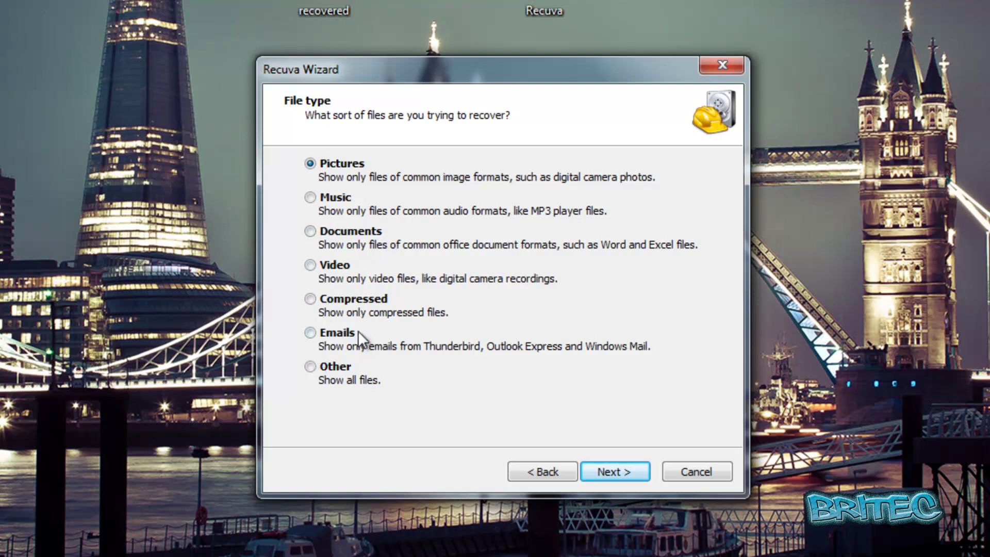
{"action": "left_click", "coordinate": [310, 231]}
{"action": "left_click", "coordinate": [621, 473]}
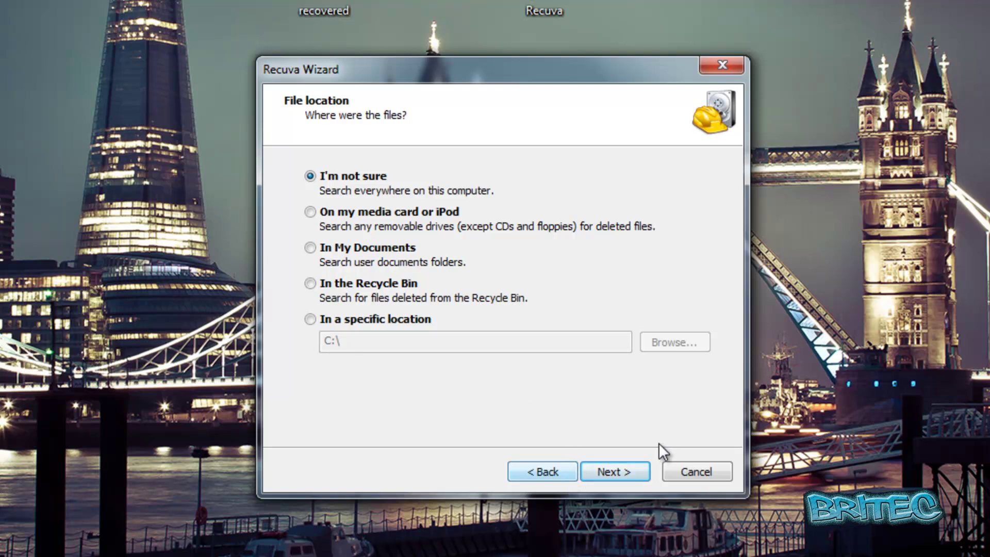
{"action": "left_click", "coordinate": [700, 475]}
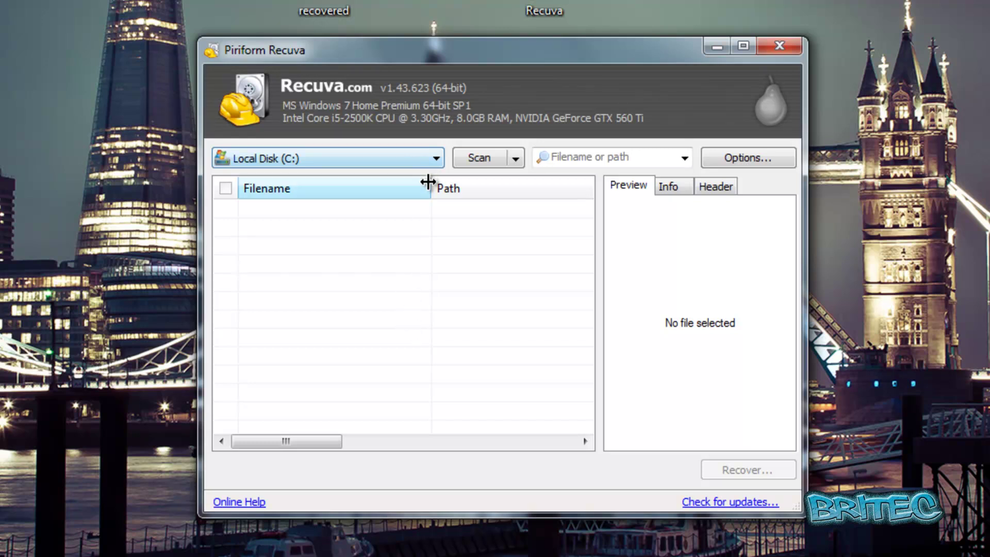
- Choose PENDRIVE (H:) from Recuva's drive dropdown
{"action": "left_click", "coordinate": [438, 159]}
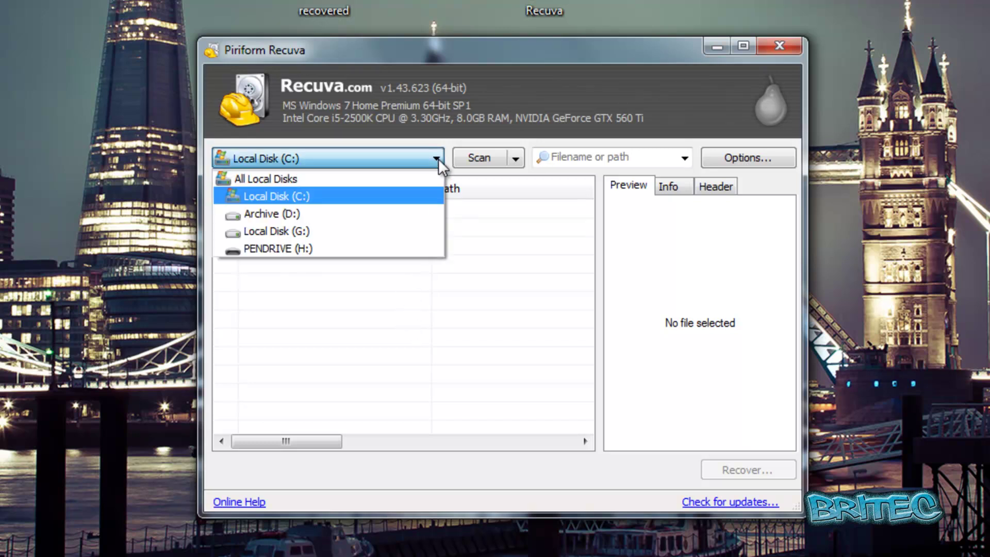
{"action": "left_click", "coordinate": [387, 249]}
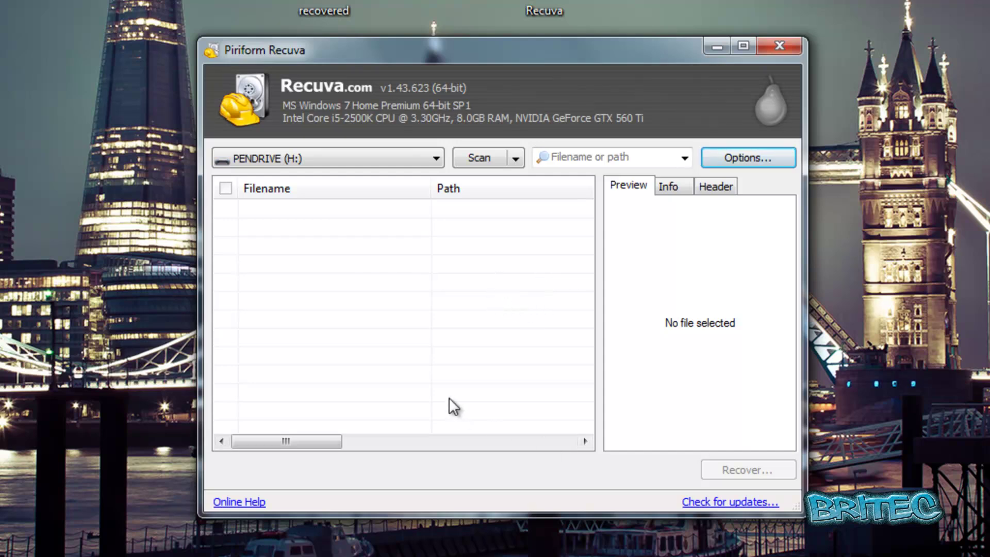
{"action": "left_click", "coordinate": [754, 161]}
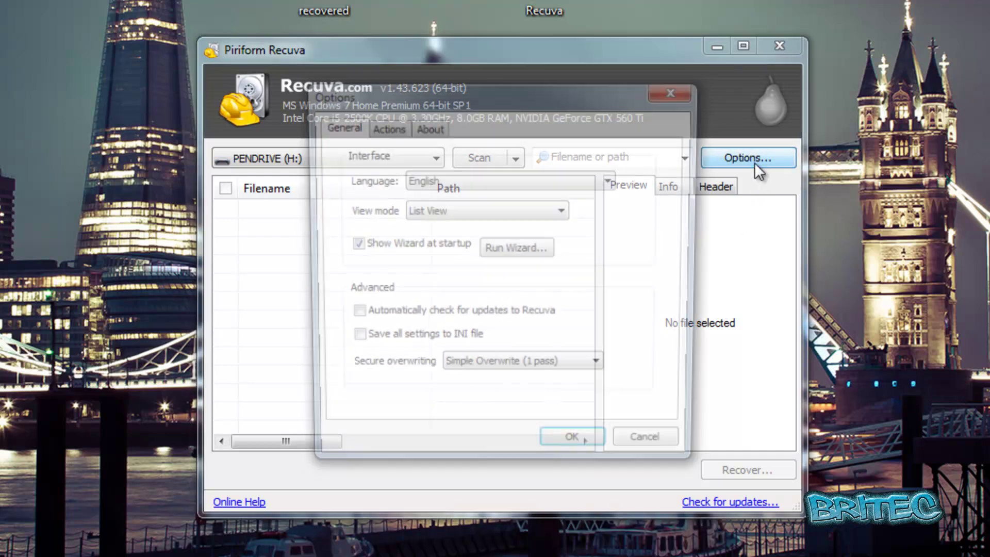
{"action": "left_click", "coordinate": [398, 128]}
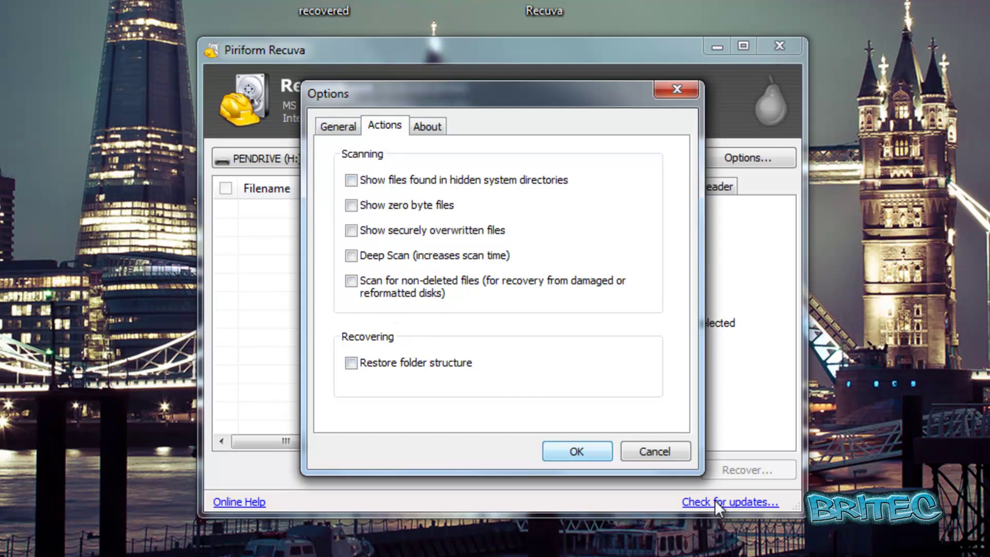
{"action": "left_click", "coordinate": [656, 450]}
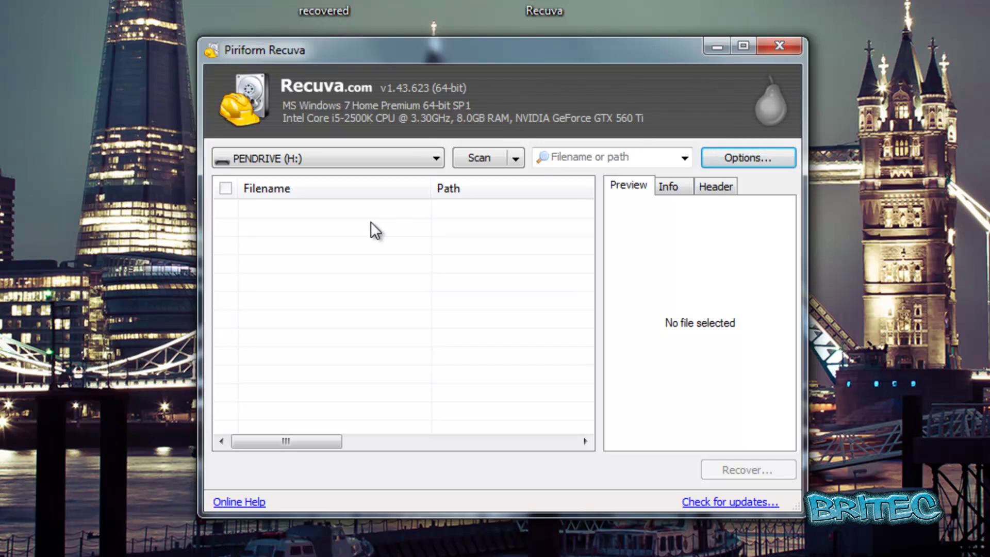
- Quick-scan PENDRIVE (H:) and browse the results, checking example - Copy (3).txt
{"action": "left_click", "coordinate": [478, 163]}
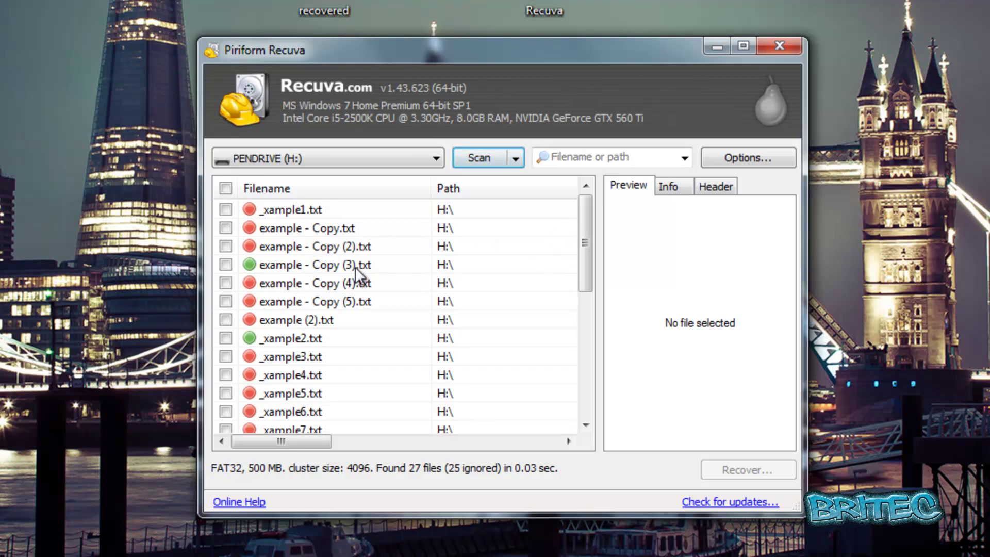
{"action": "left_click", "coordinate": [276, 266]}
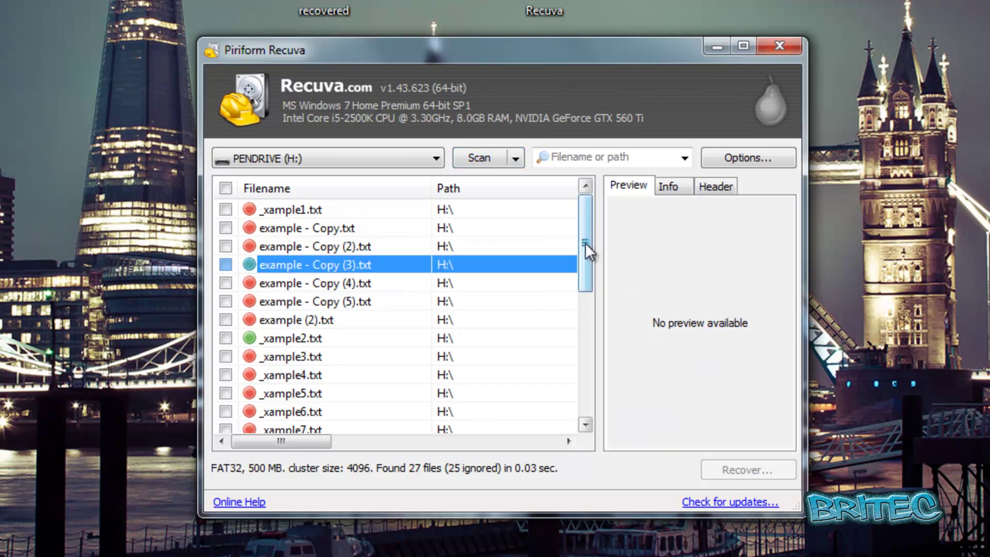
{"action": "left_click_drag", "start_coordinate": [586, 243], "coordinate": [402, 336]}
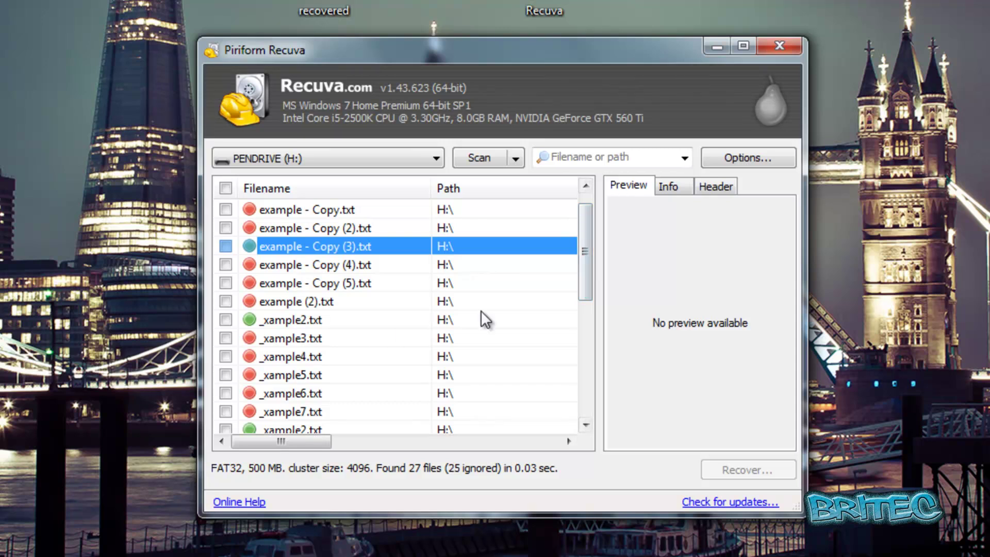
{"action": "left_click_drag", "start_coordinate": [585, 247], "coordinate": [581, 363]}
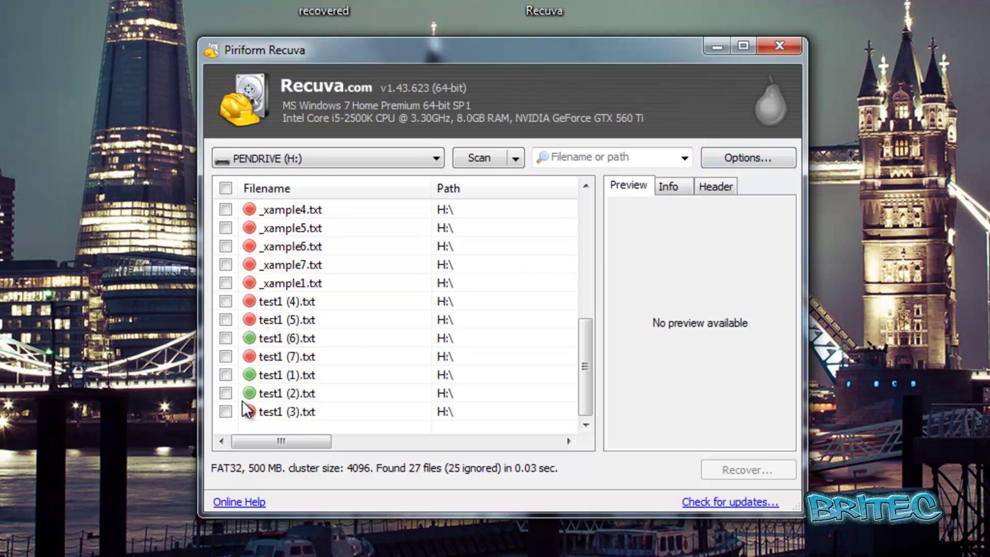
- In Options > Actions, enable restore folder structure plus zero byte, hidden, overwritten and non-deleted files
{"action": "left_click", "coordinate": [734, 157]}
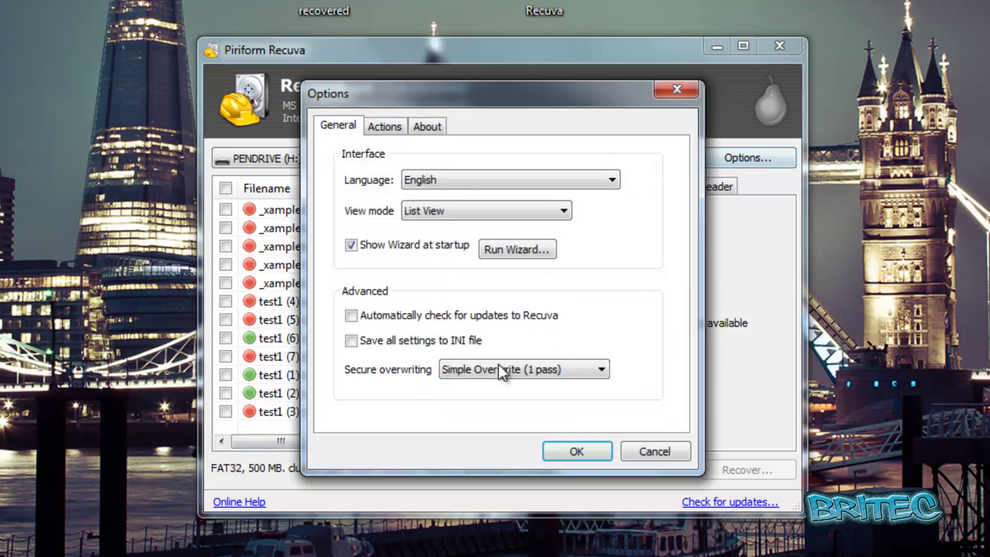
{"action": "left_click", "coordinate": [386, 125]}
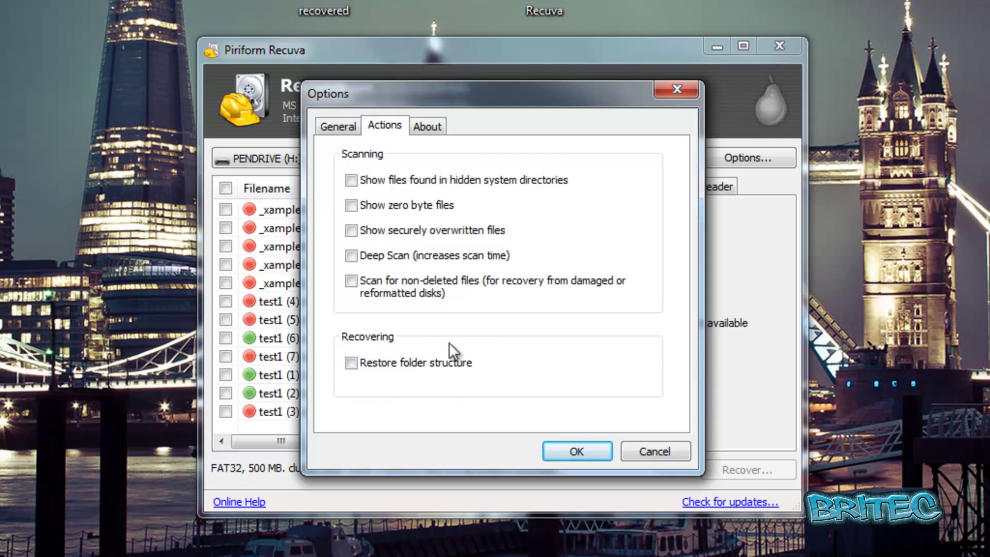
{"action": "left_click", "coordinate": [351, 363]}
{"action": "left_click", "coordinate": [351, 204]}
{"action": "left_click", "coordinate": [351, 180]}
{"action": "left_click", "coordinate": [351, 230]}
{"action": "left_click", "coordinate": [351, 281]}
{"action": "left_click", "coordinate": [570, 447]}
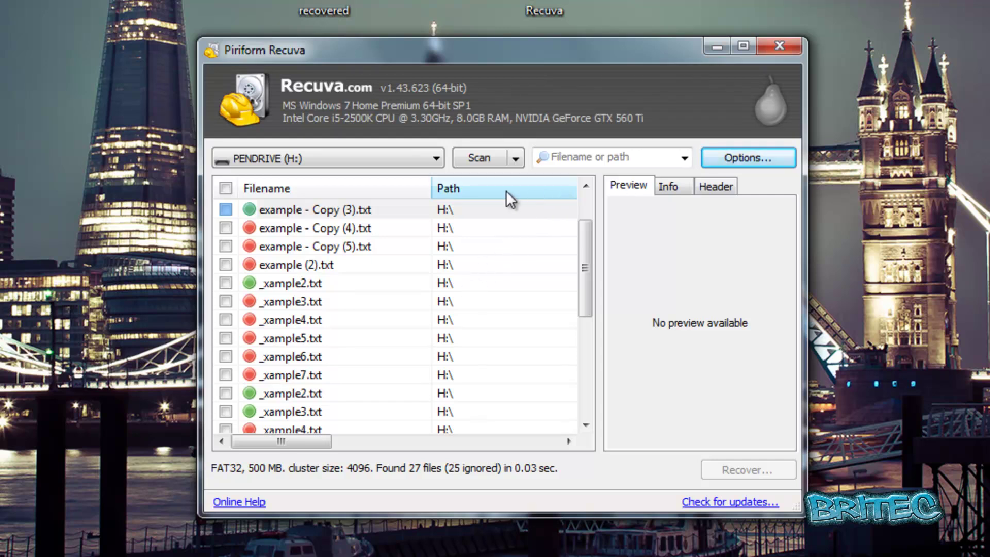
- Rescan PENDRIVE (H:) with the new settings, finding 126389 files
{"action": "left_click", "coordinate": [477, 157]}
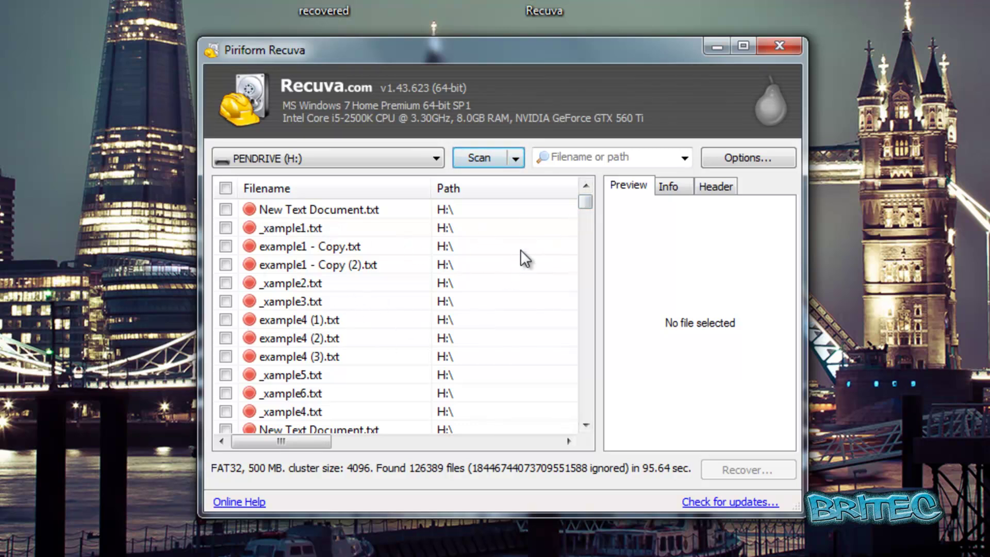
- Scroll through the scan results and tick the Filename header checkbox to select all files
{"action": "left_click_drag", "start_coordinate": [583, 203], "coordinate": [586, 418]}
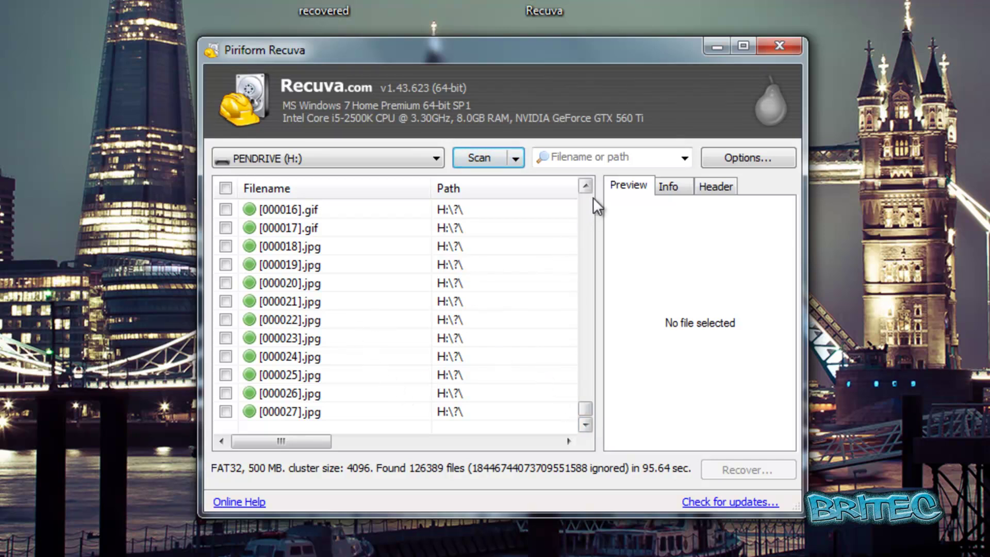
{"action": "left_click", "coordinate": [586, 184]}
{"action": "left_click", "coordinate": [587, 185]}
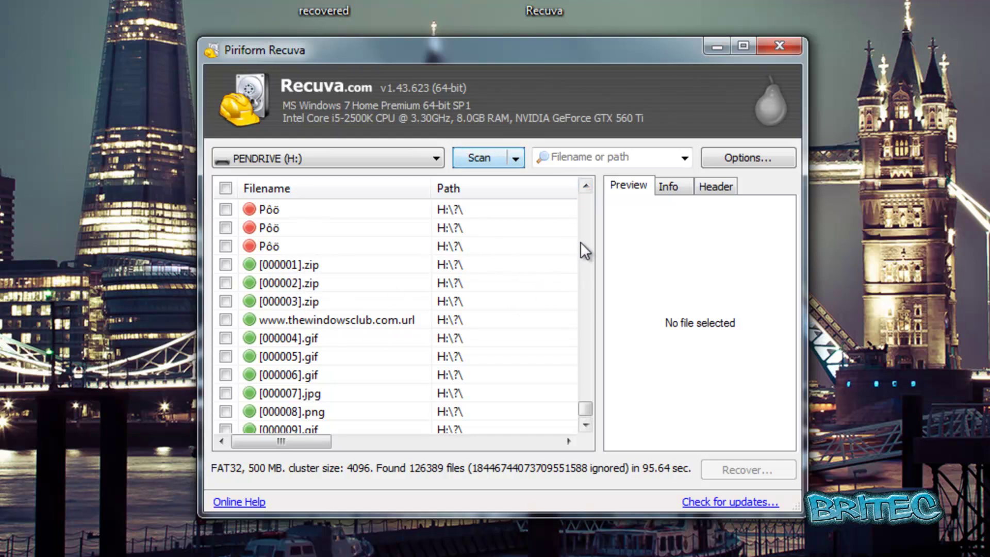
{"action": "left_click", "coordinate": [586, 190]}
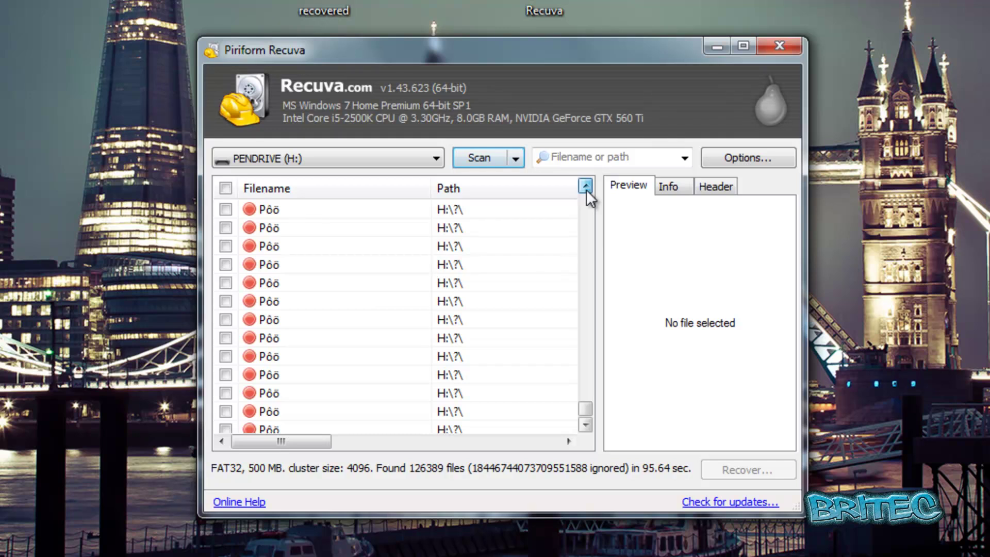
{"action": "left_click_drag", "start_coordinate": [586, 411], "coordinate": [578, 447]}
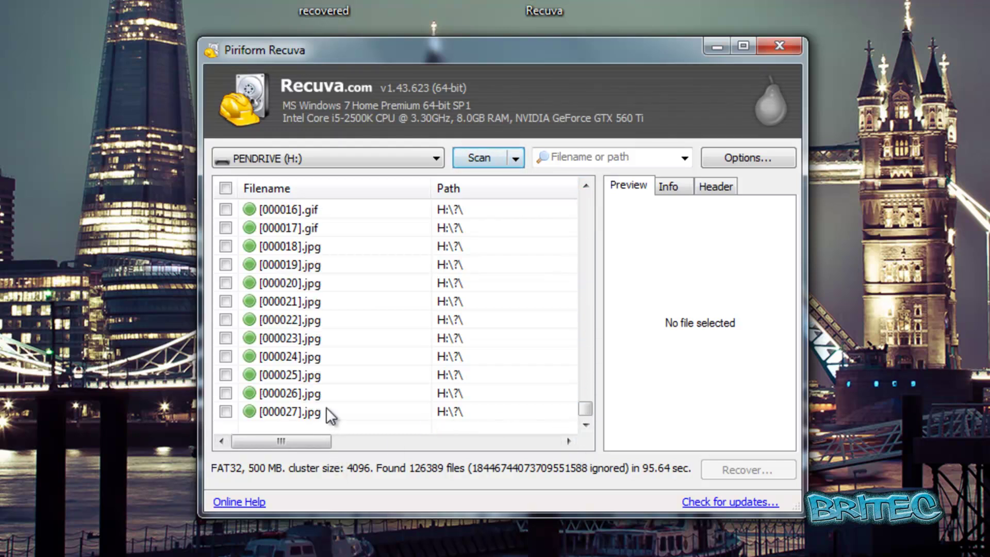
{"action": "left_click", "coordinate": [226, 188]}
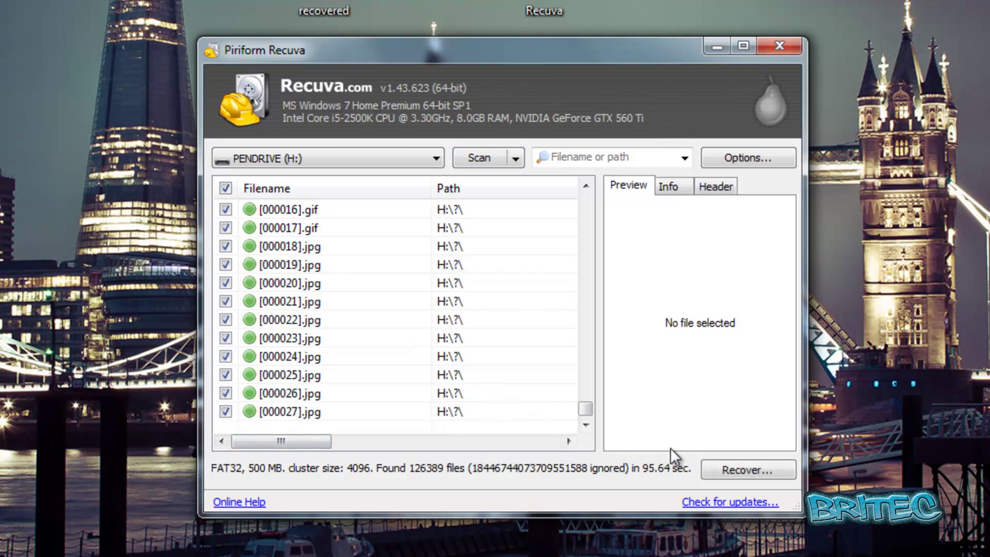
- Recover the ticked files into Desktop > recovered, yielding 55 files (35 full, 20 partial)
{"action": "left_click", "coordinate": [732, 469]}
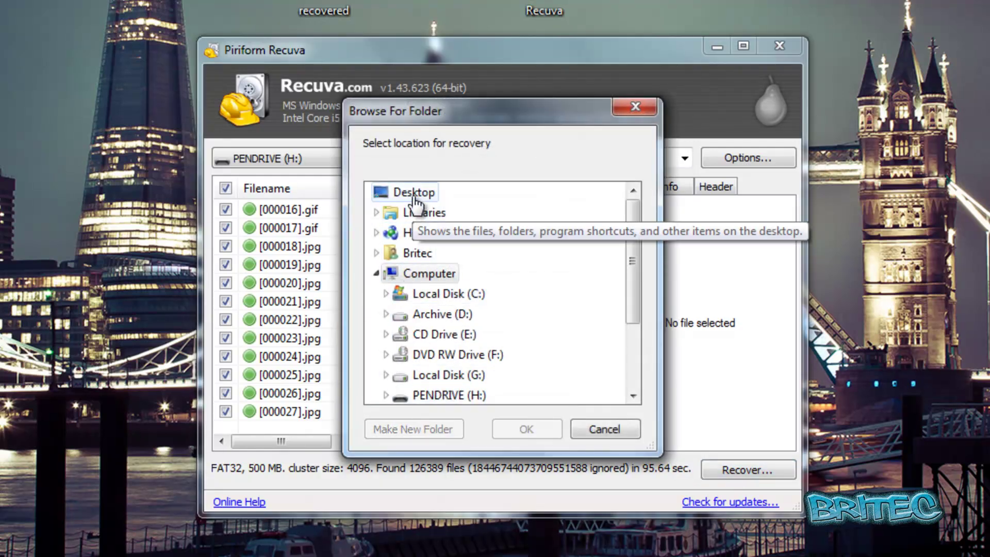
{"action": "left_click", "coordinate": [415, 195]}
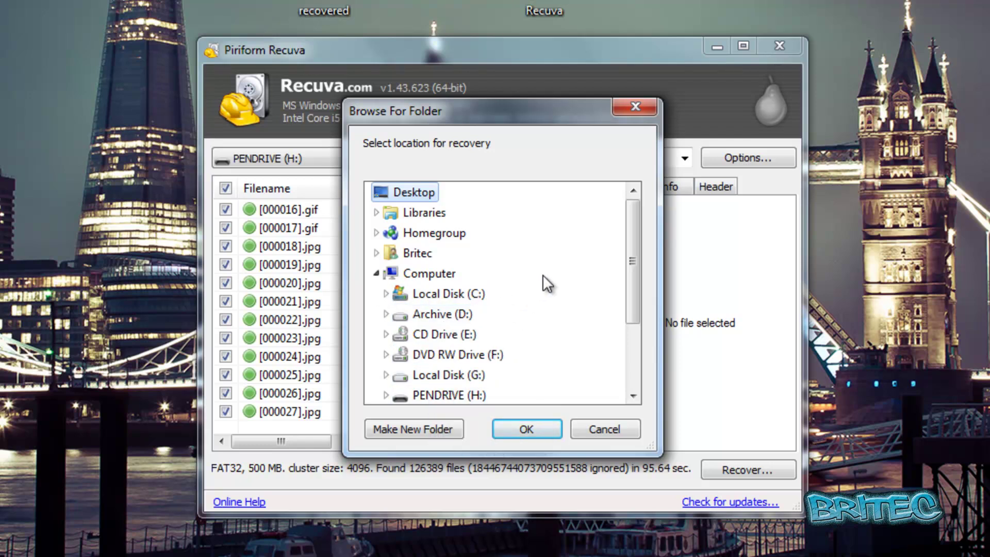
{"action": "left_click_drag", "start_coordinate": [634, 296], "coordinate": [626, 363]}
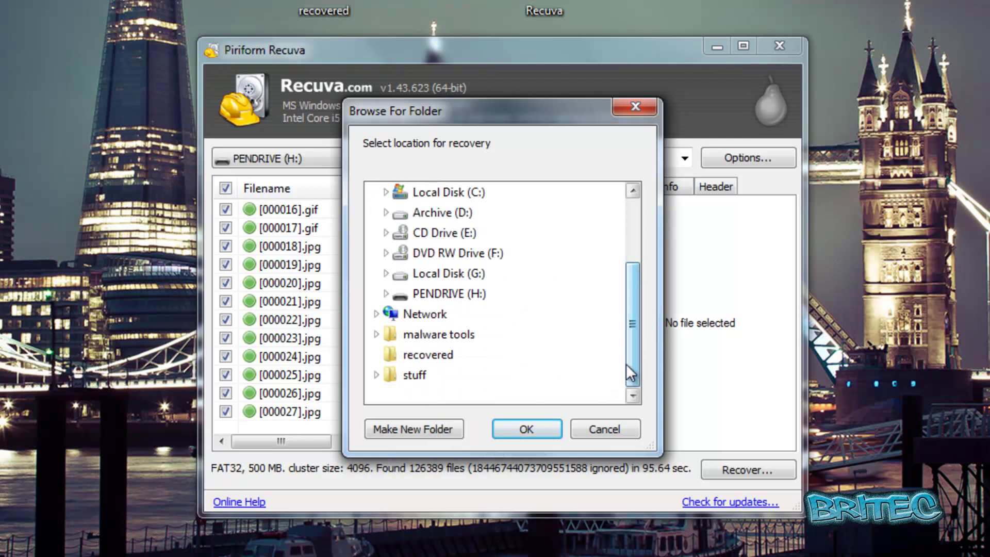
{"action": "left_click", "coordinate": [430, 355]}
{"action": "left_click", "coordinate": [519, 431]}
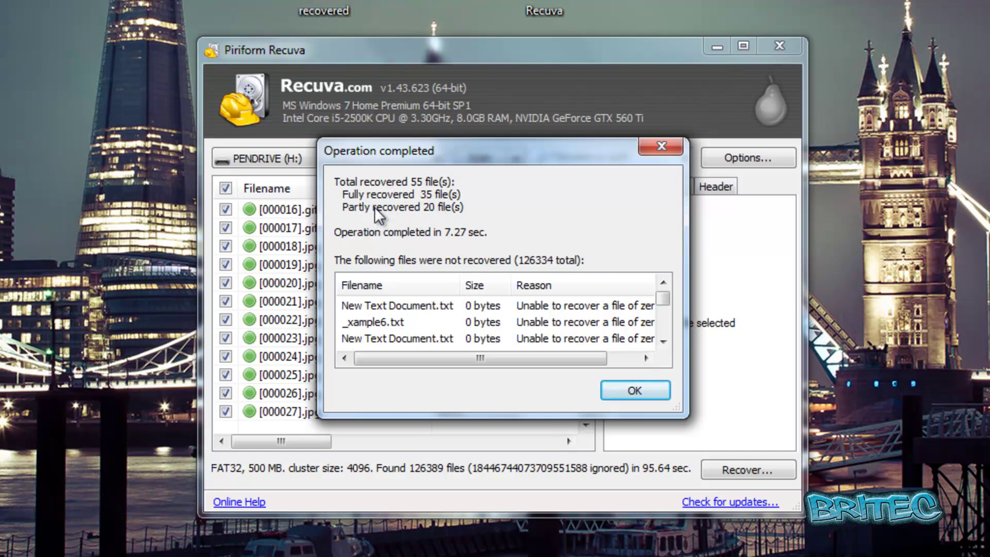
- Close the completion report and open the desktop 'recovered' folder showing 28 items
{"action": "left_click", "coordinate": [648, 387]}
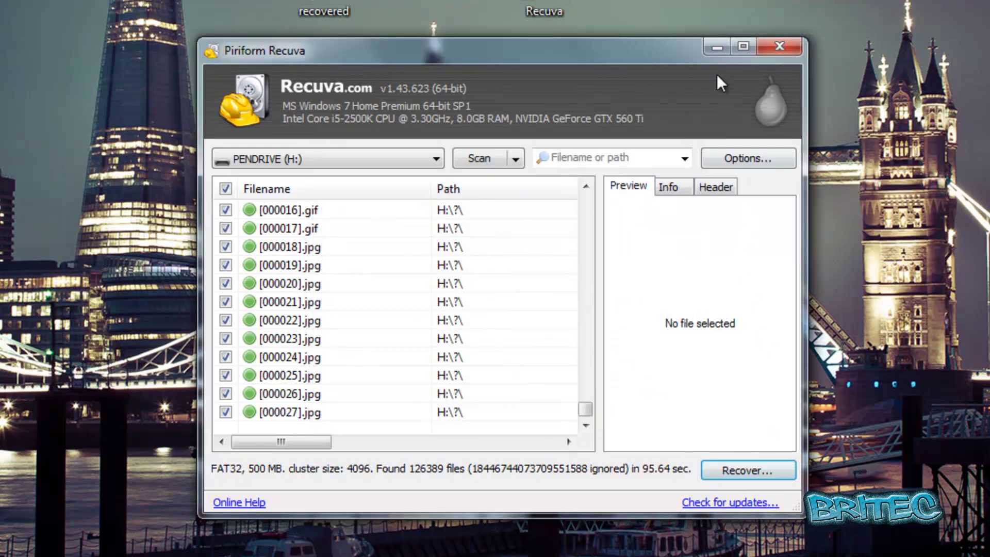
{"action": "left_click", "coordinate": [716, 47]}
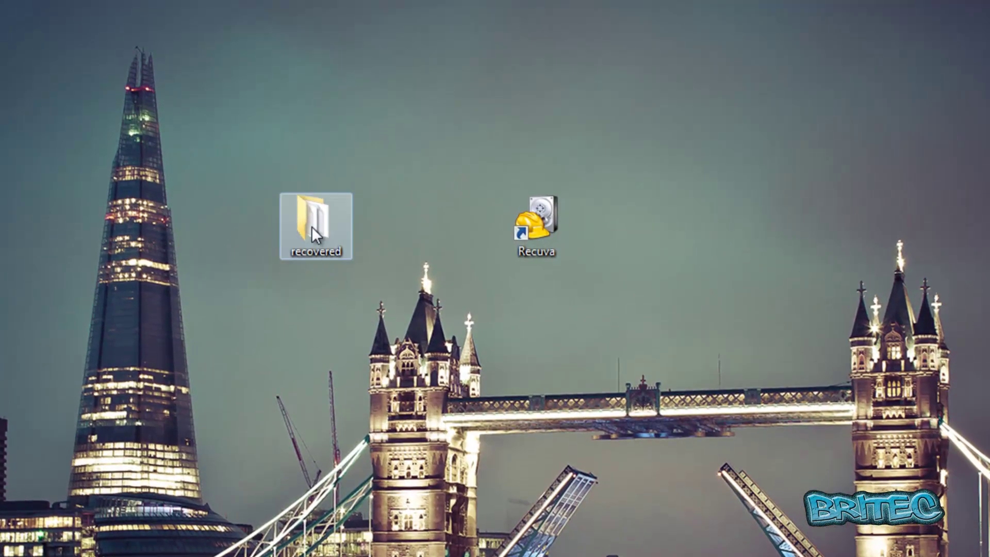
{"action": "double_click", "coordinate": [311, 226]}
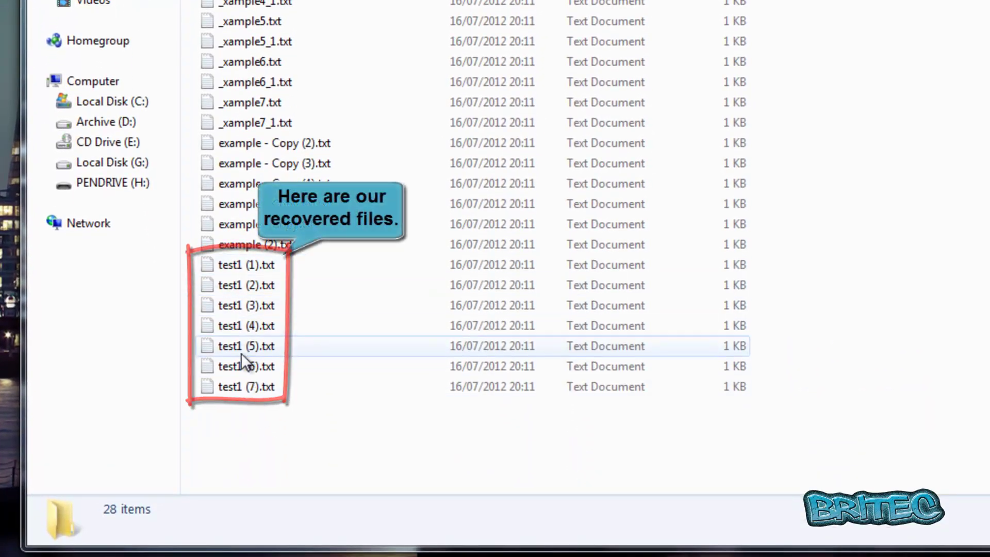
{"action": "double_click", "coordinate": [234, 385]}
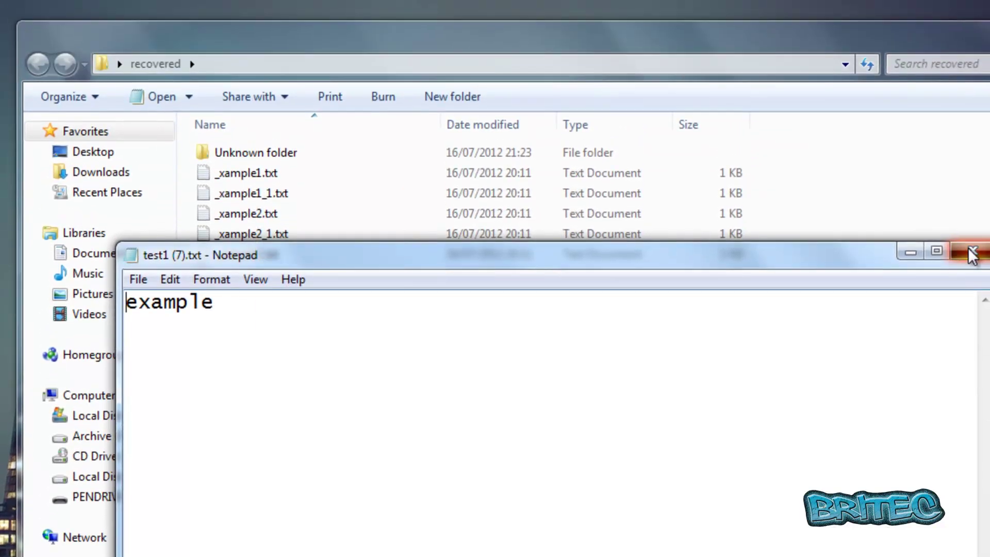
{"action": "left_click", "coordinate": [971, 253]}
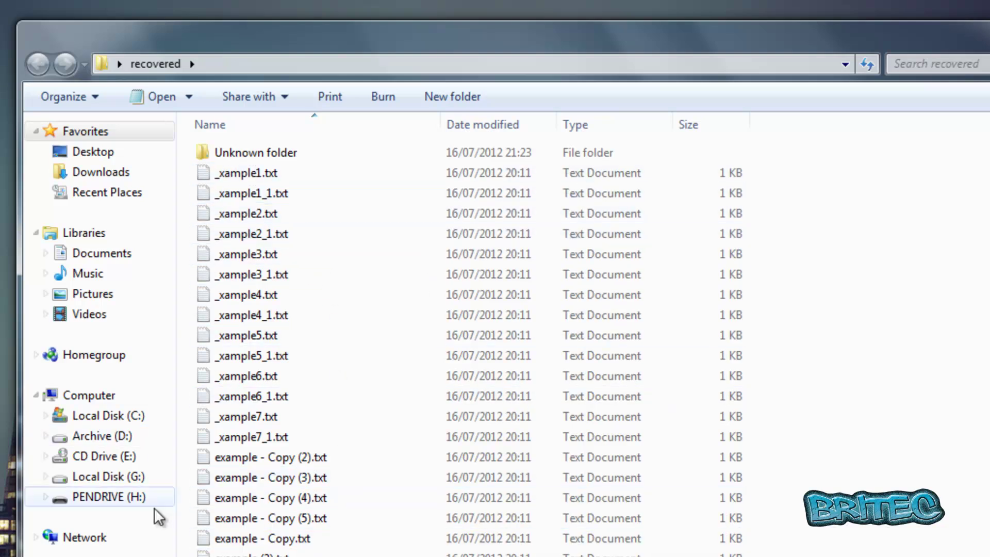
- Browse the recovered zip, gif, jpg and png files in the Unknown folder, then return to 'recovered'
{"action": "double_click", "coordinate": [271, 154]}
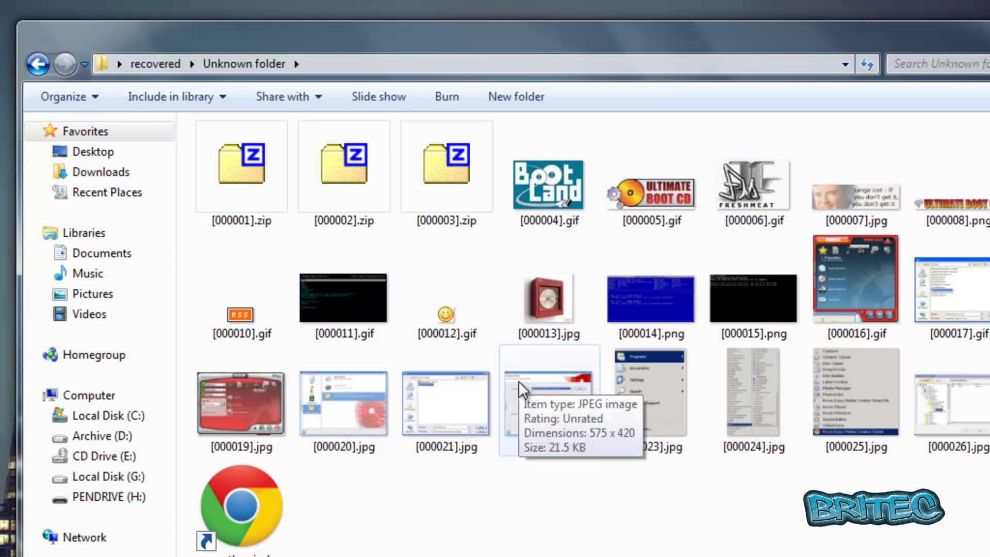
{"action": "left_click", "coordinate": [39, 63]}
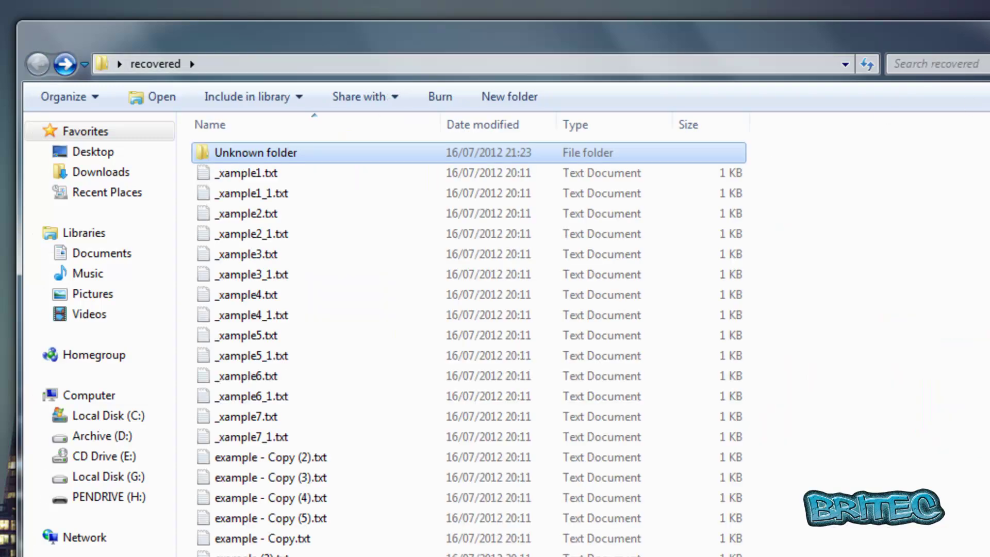